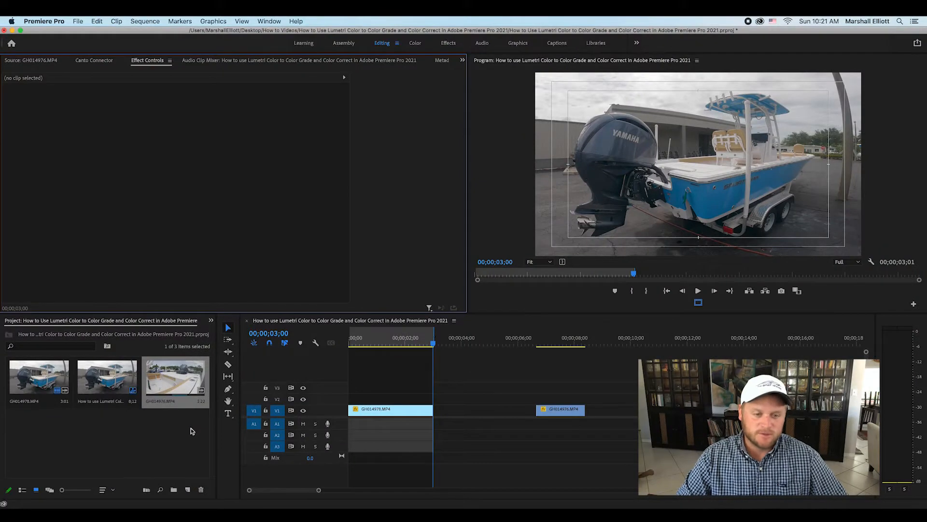
Select the first GH014978.MP4 clip on V1, switch to the Color workspace and expand Lumetri's Basic Correction section.
click(420, 413)
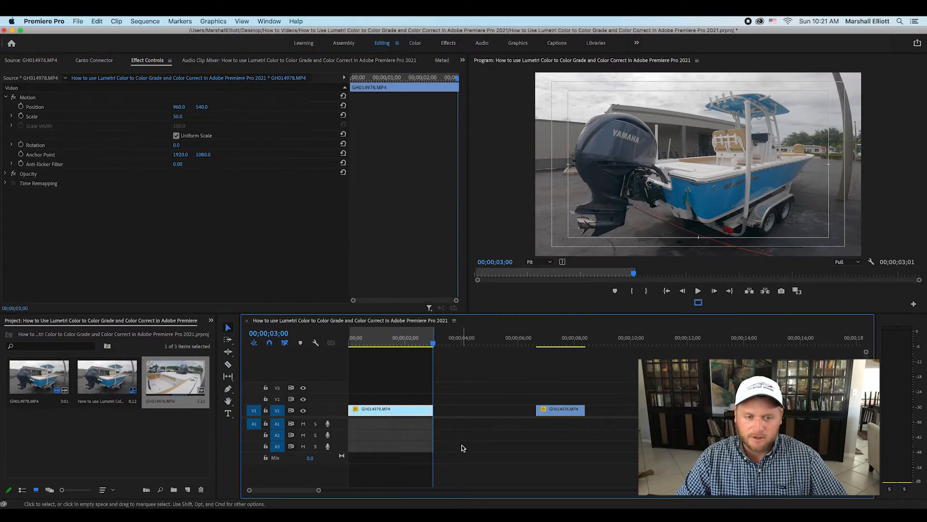
click(400, 341)
drag(413, 341, 345, 355)
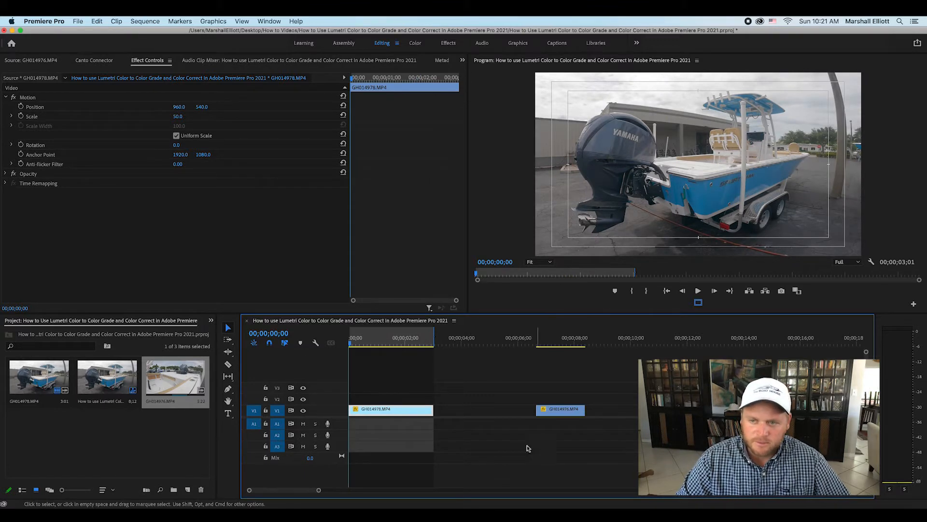
click(485, 414)
click(413, 411)
click(391, 338)
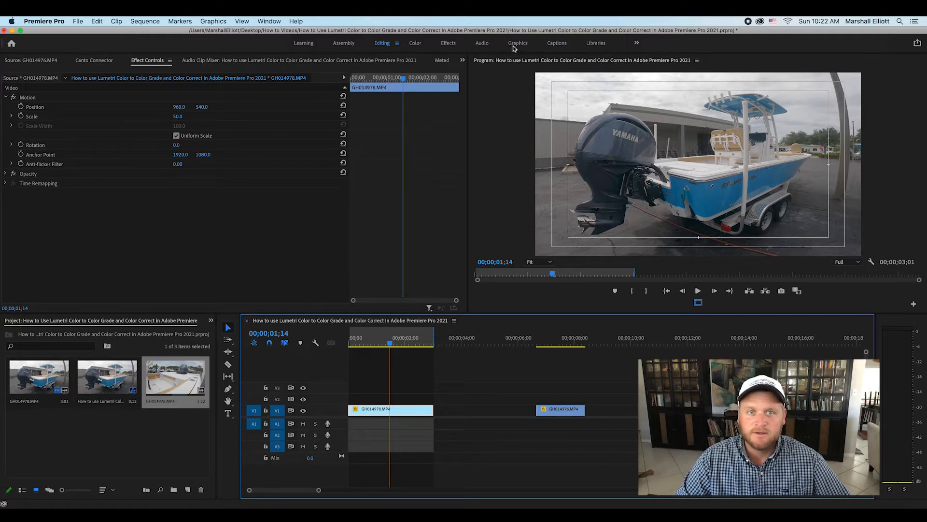
click(416, 44)
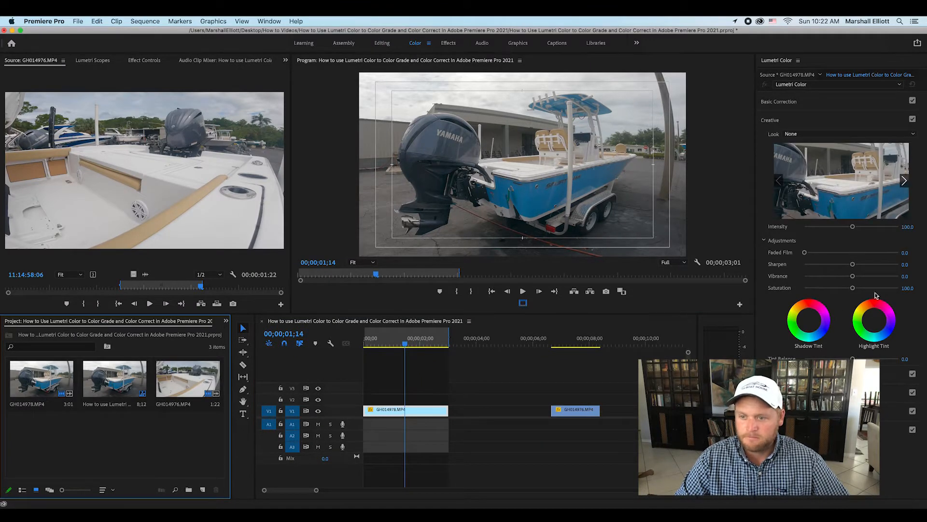
click(777, 104)
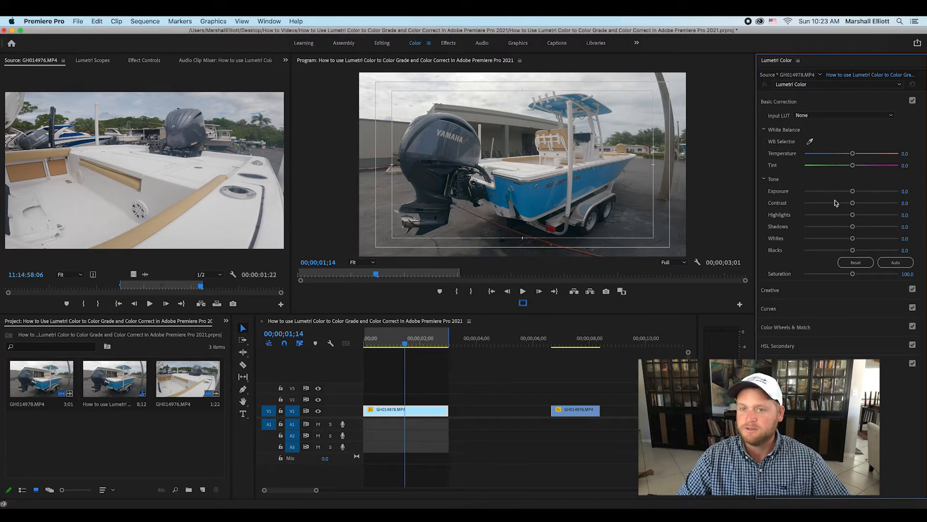
Enlarge the Program monitor by shrinking the Source monitor and the timeline area, and park the playhead at 00;00;00;27.
drag(292, 205, 206, 213)
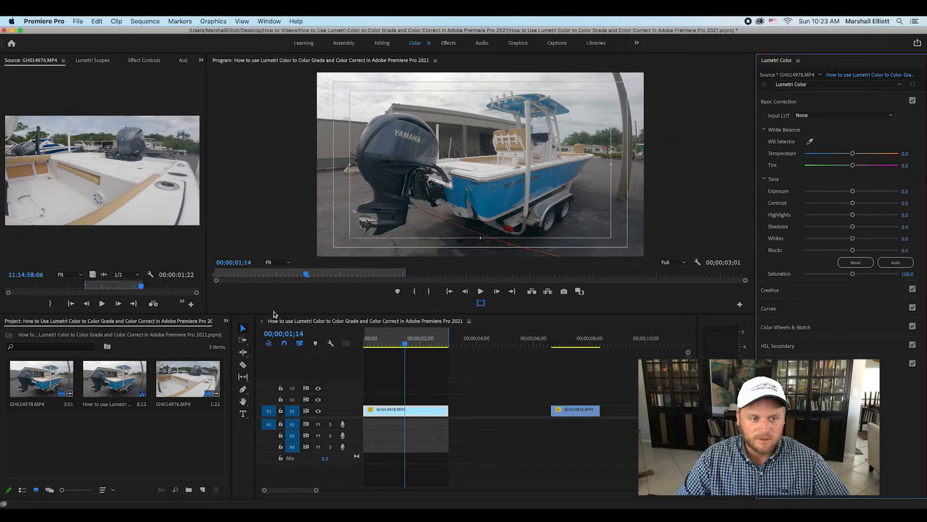
drag(271, 316, 271, 350)
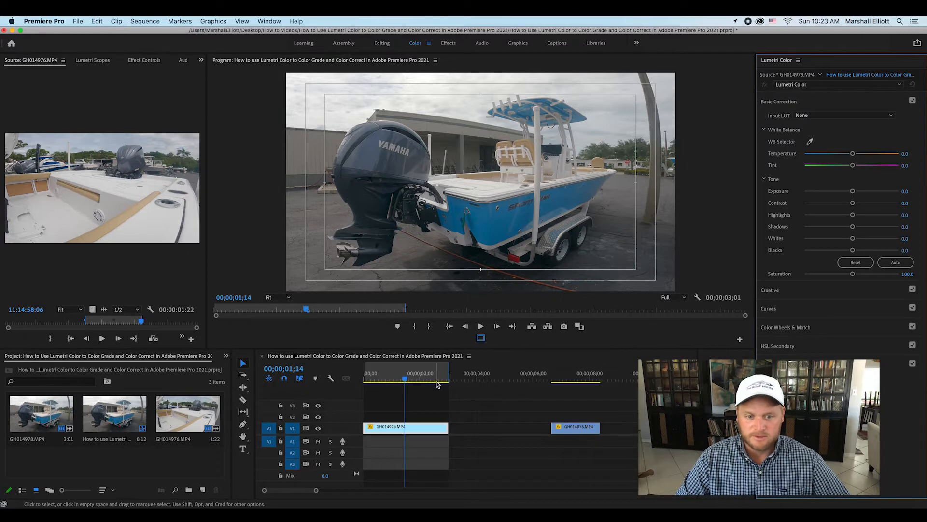
drag(432, 375, 384, 385)
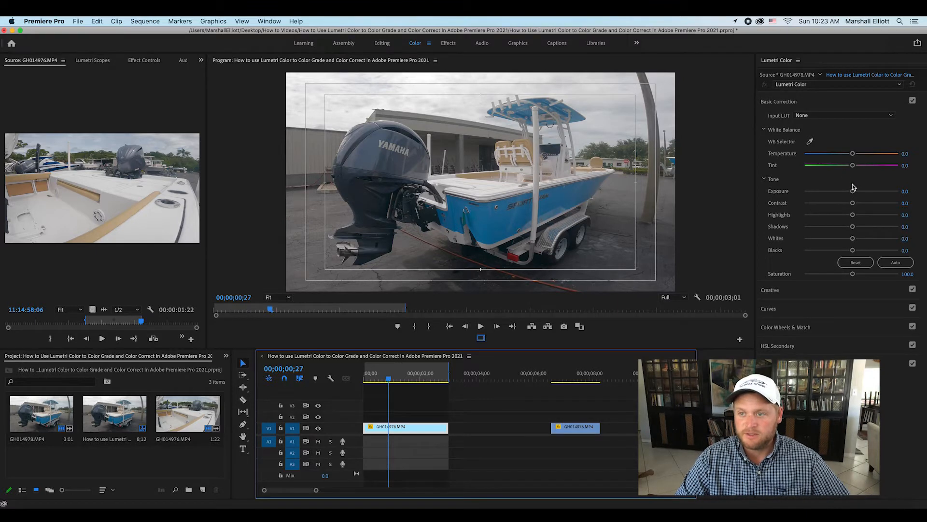
In Basic Correction, set the clip's Exposure to 0.4, Contrast to 20.2 and Highlights to 2.9.
mouse_move(853, 191)
mouse_down()
mouse_move(826, 192)
mouse_move(878, 193)
mouse_move(853, 201)
mouse_up()
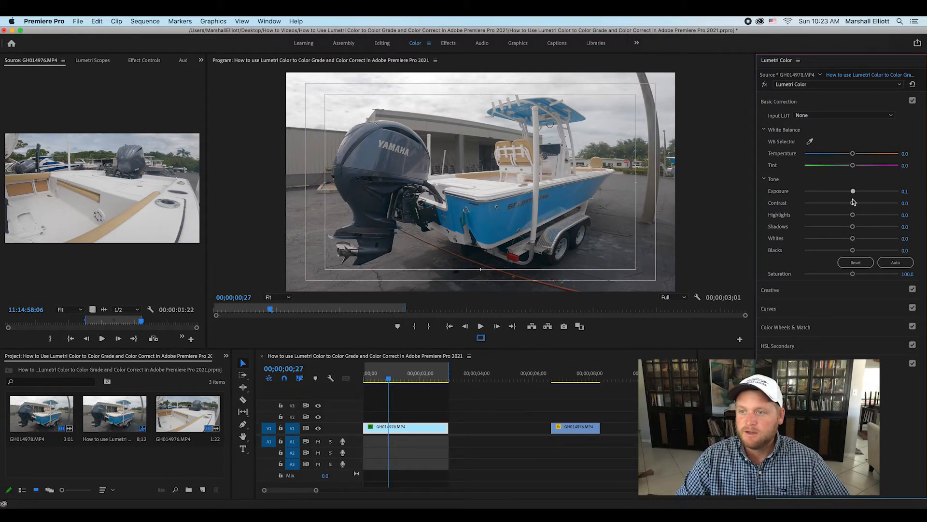
drag(852, 191, 855, 192)
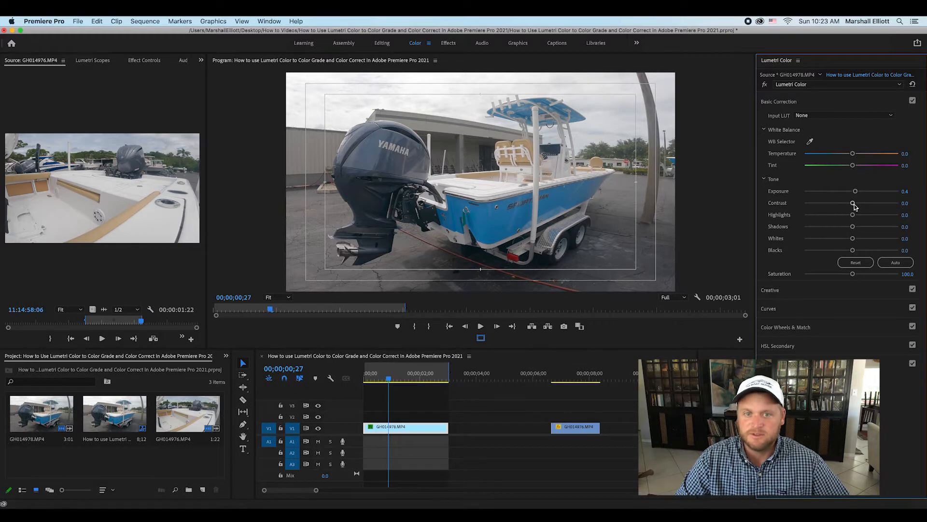
drag(853, 203, 862, 204)
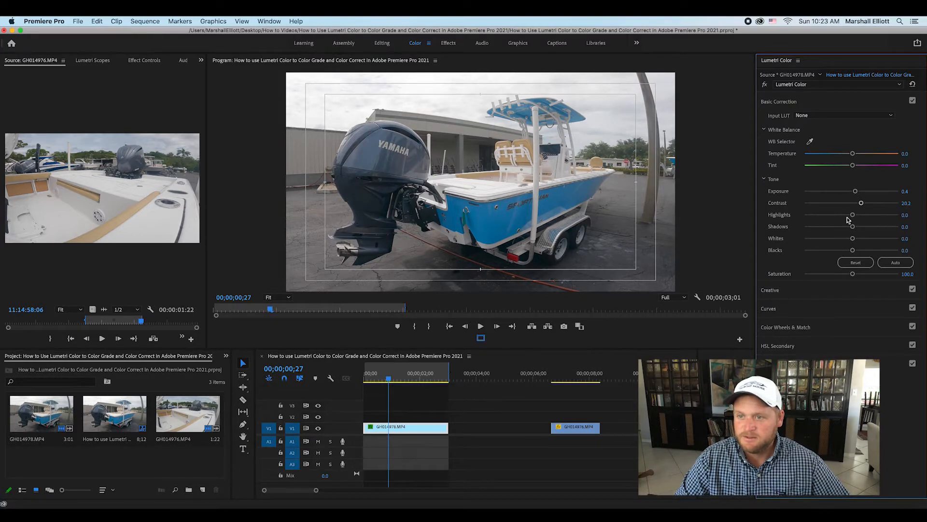
drag(852, 216, 853, 218)
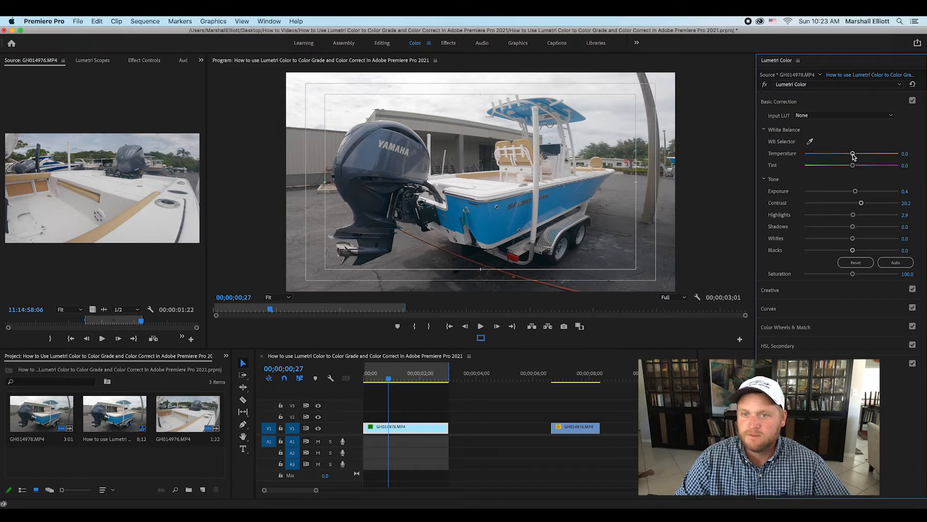
Warm the white balance to a Temperature of 1.9, and set Blacks to -5.8 and Whites to 1.0.
mouse_move(854, 156)
mouse_down()
mouse_move(839, 155)
mouse_move(854, 158)
mouse_up()
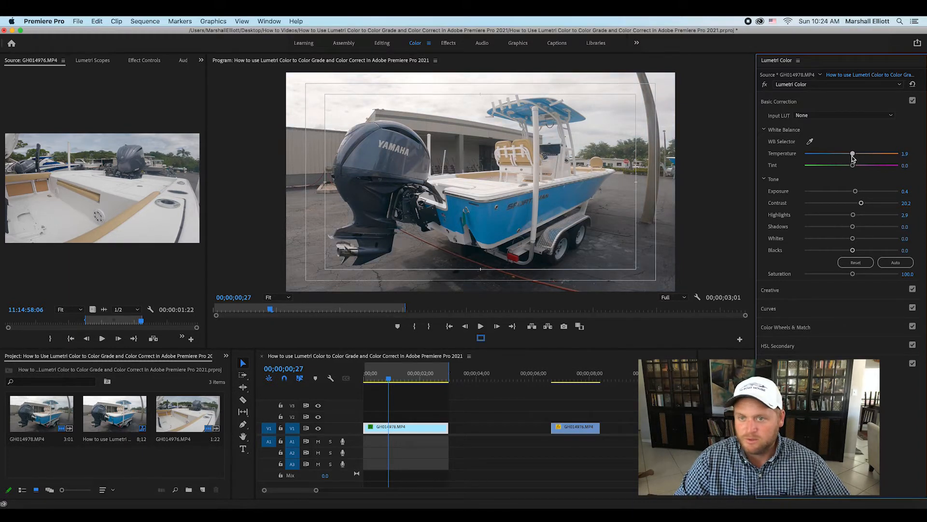
drag(854, 157, 852, 158)
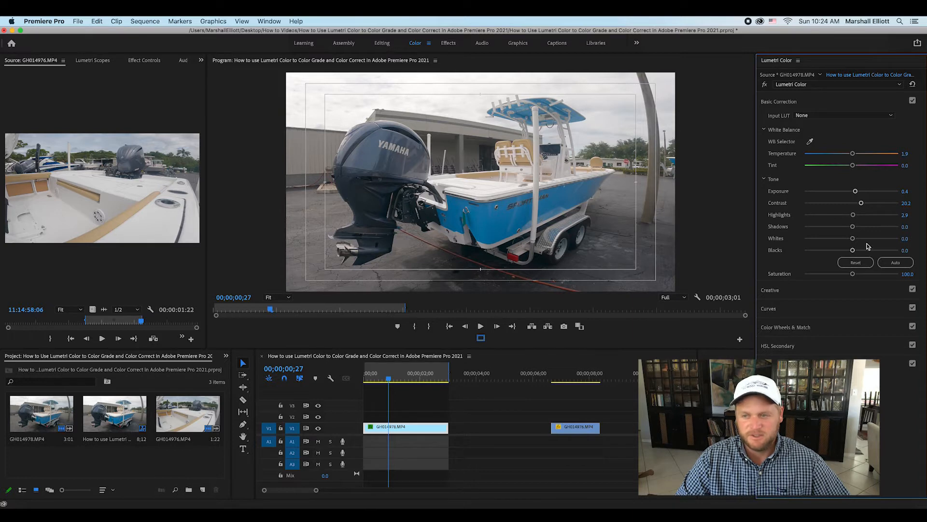
drag(853, 252, 848, 252)
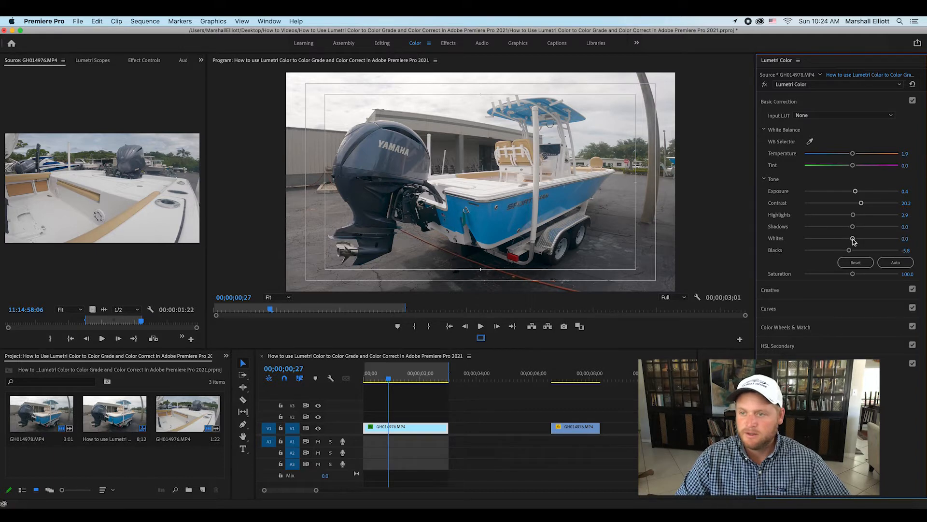
drag(853, 241, 853, 242)
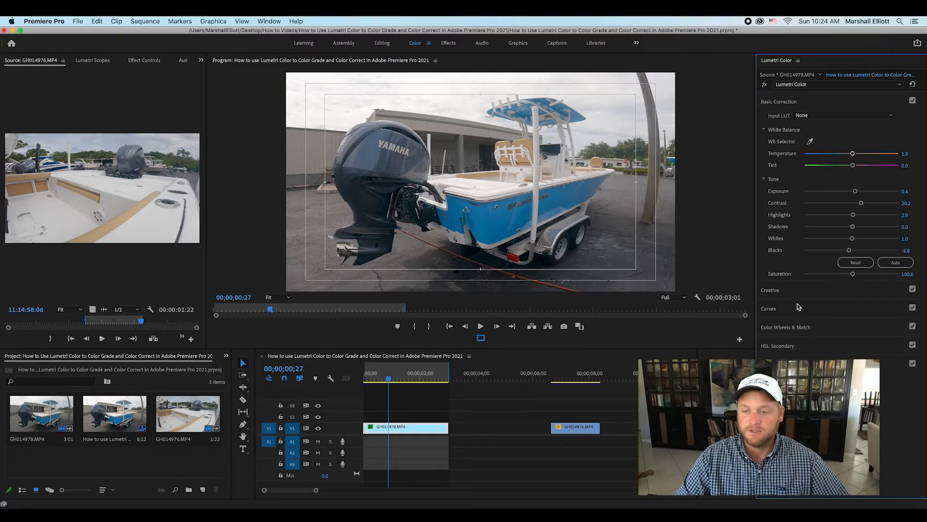
In the Creative adjustments, set Sharpen to 1.0 and Vibrance to about 9.6.
click(783, 291)
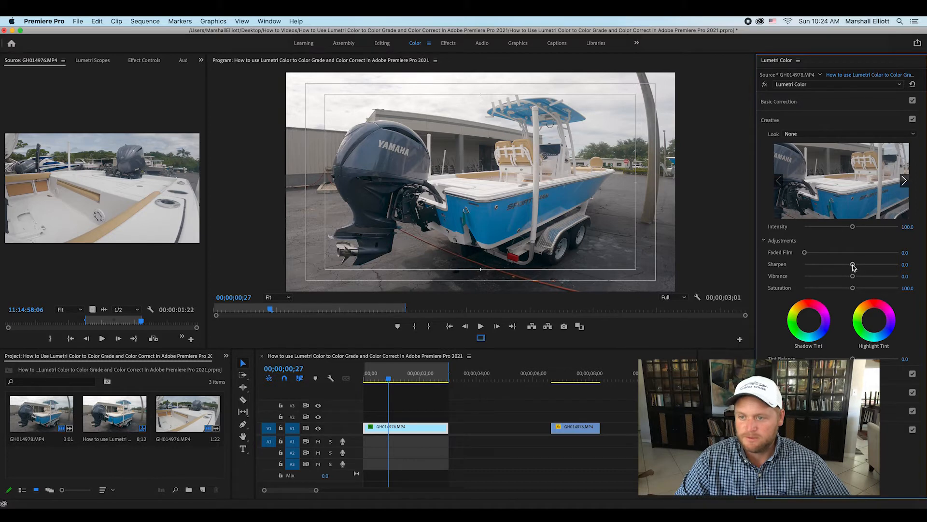
drag(853, 265, 852, 275)
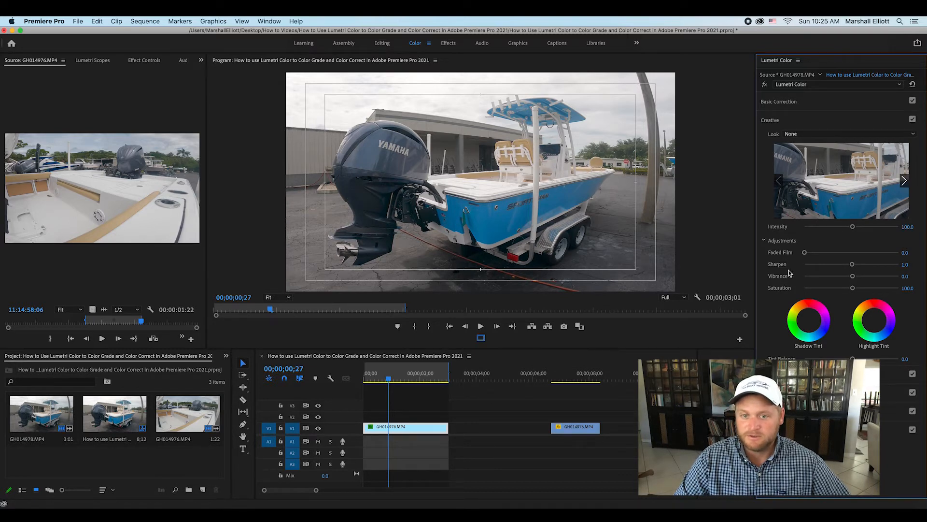
drag(854, 279, 858, 283)
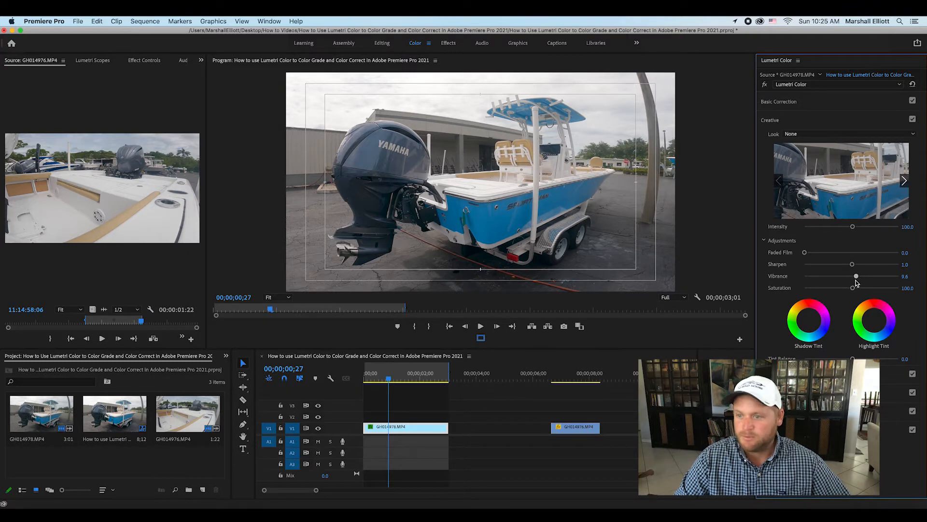
Expand the Curves section and add highlight, midtone and shadow control points to the white RGB curve.
click(770, 119)
click(768, 138)
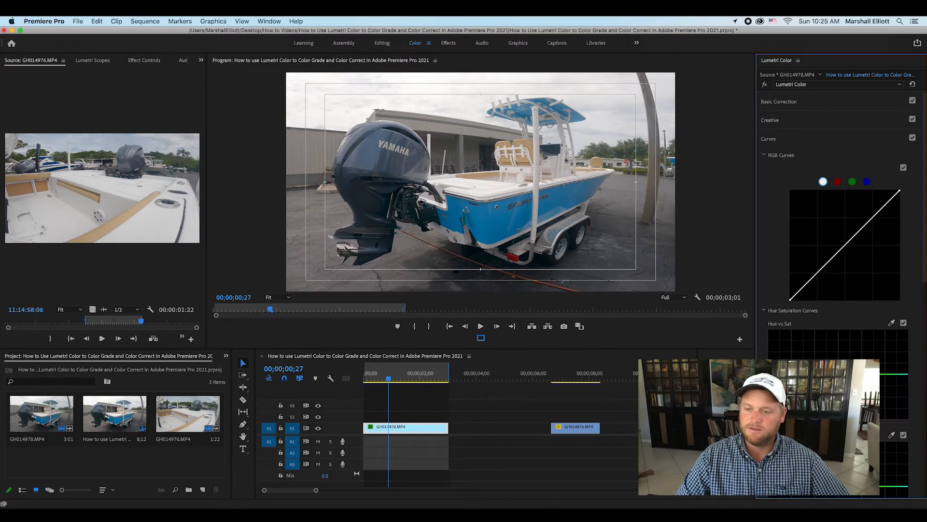
click(885, 205)
click(847, 243)
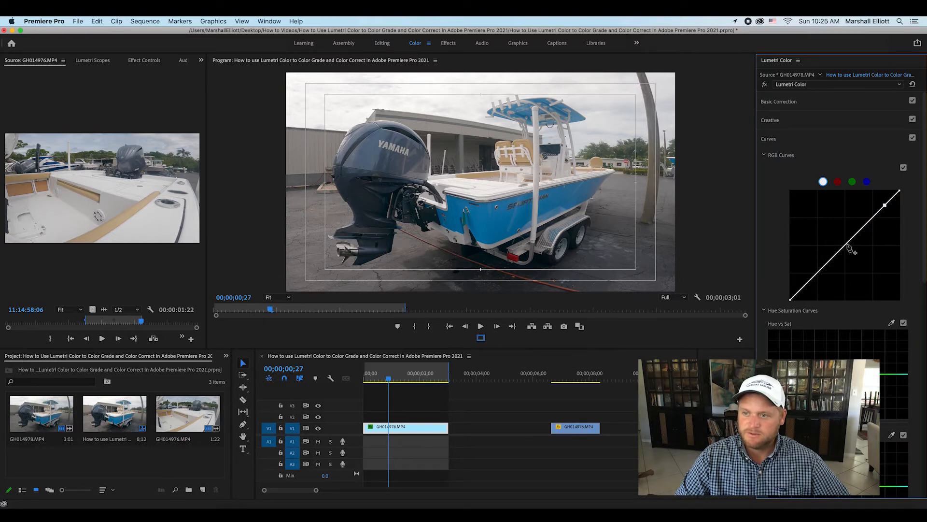
click(800, 290)
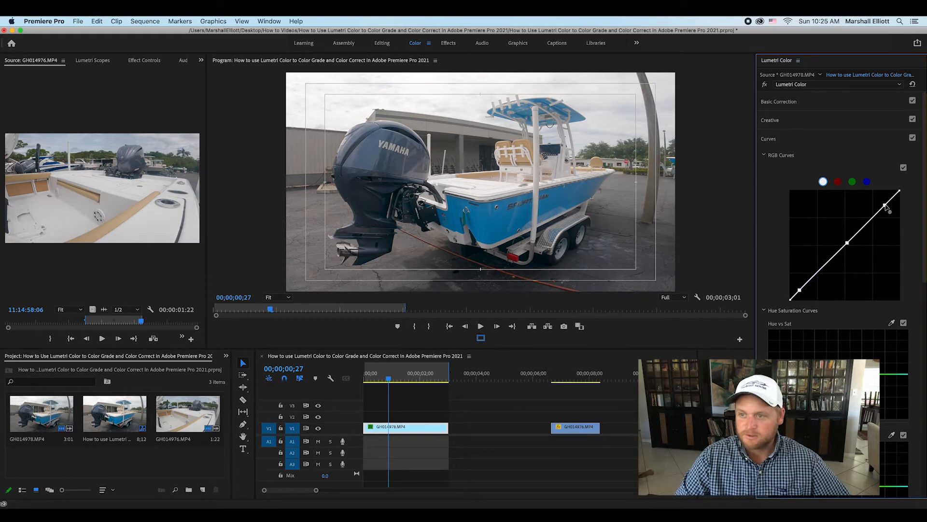
Shape the white RGB curve into a slight S by raising the highlight point, lowering the midtone point and fine-tuning the shadow point.
drag(885, 206, 883, 206)
drag(848, 244, 848, 244)
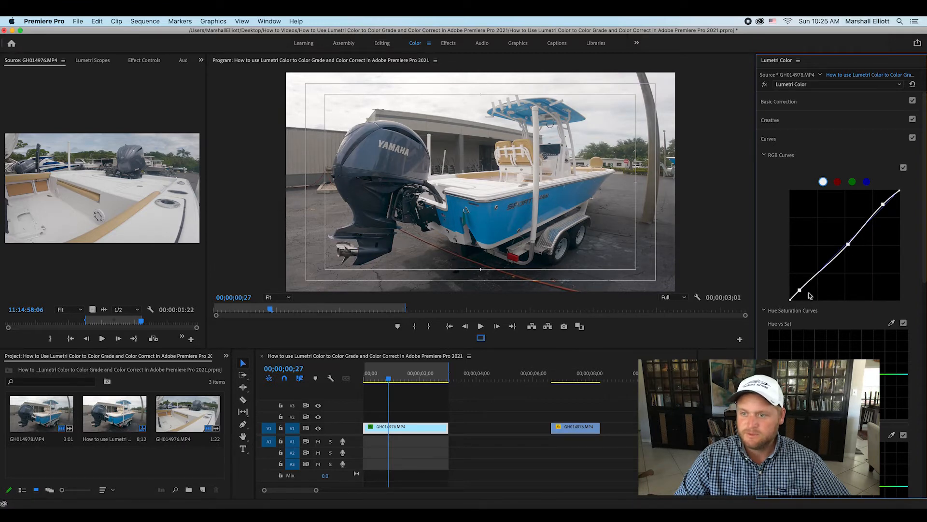
drag(799, 292, 800, 291)
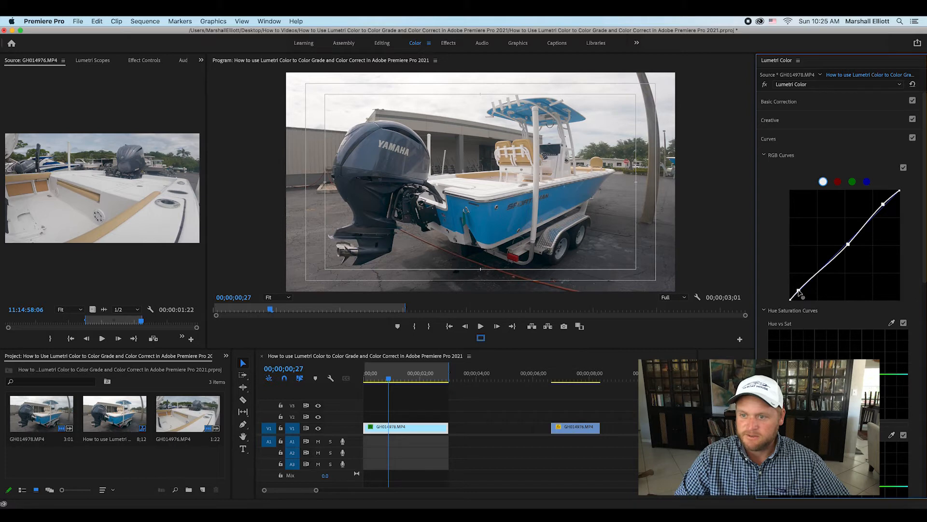
drag(799, 291, 800, 292)
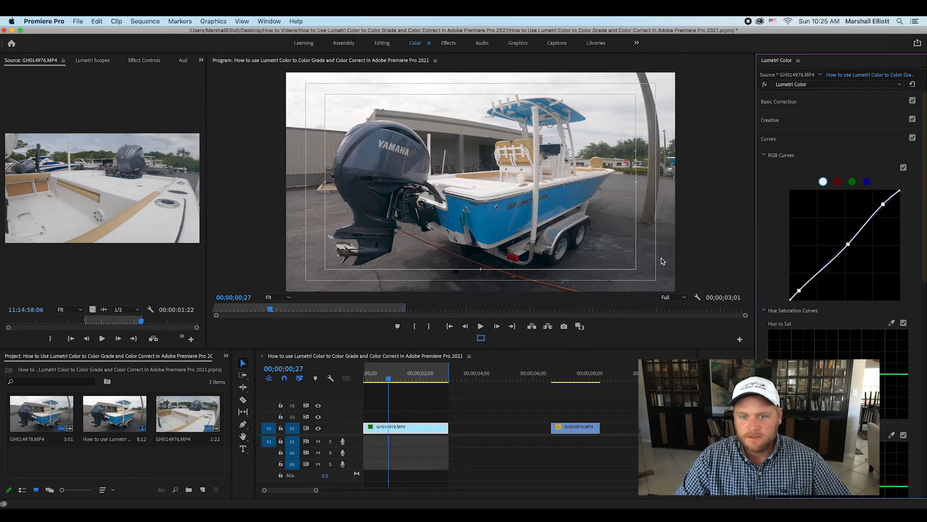
Collapse the RGB Curves group and the whole Curves section in Lumetri Color.
click(764, 155)
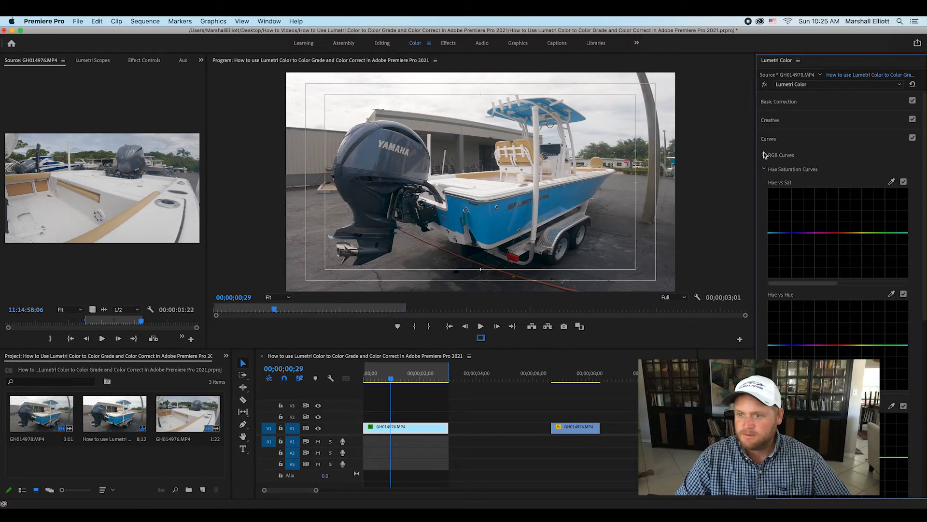
click(765, 140)
click(768, 140)
click(768, 141)
click(768, 140)
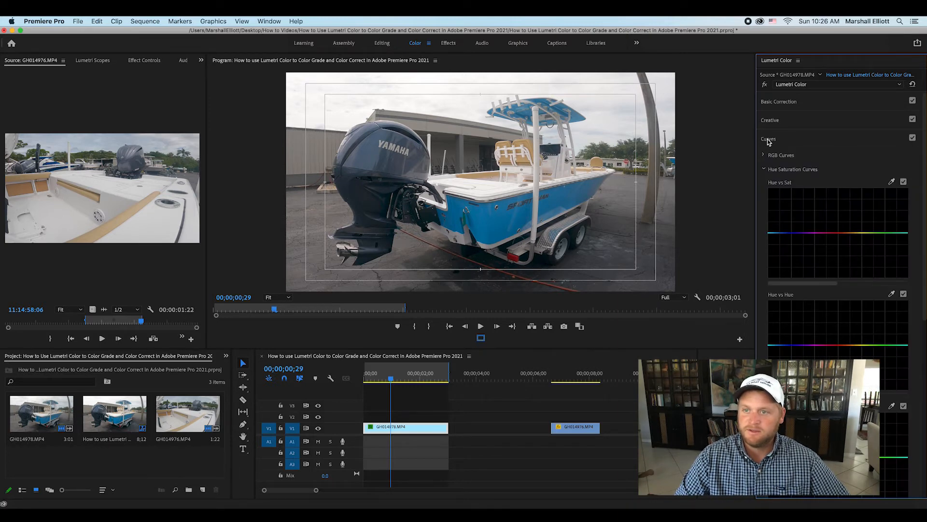
click(768, 140)
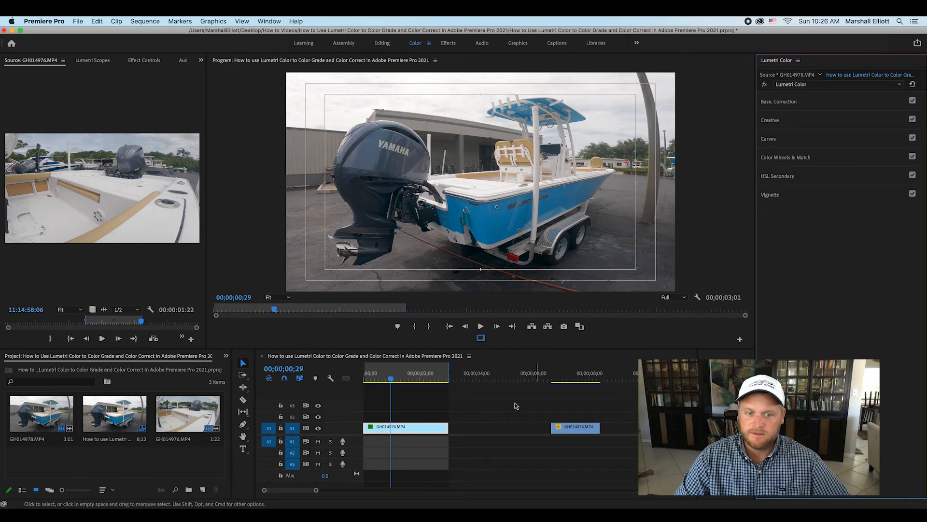
Play the graded clip from near its start and toggle the Lumetri Color bypass to compare before and after, leaving the effect enabled.
drag(428, 377, 370, 381)
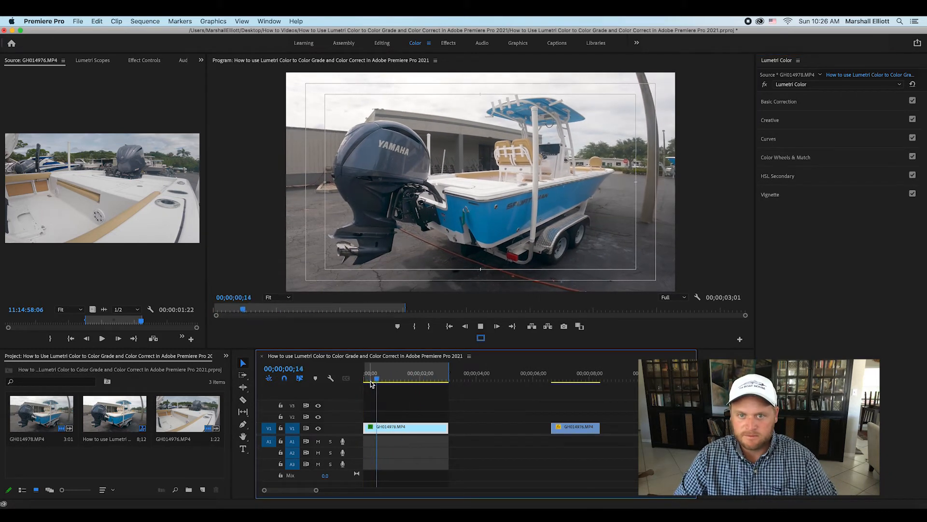
key(space)
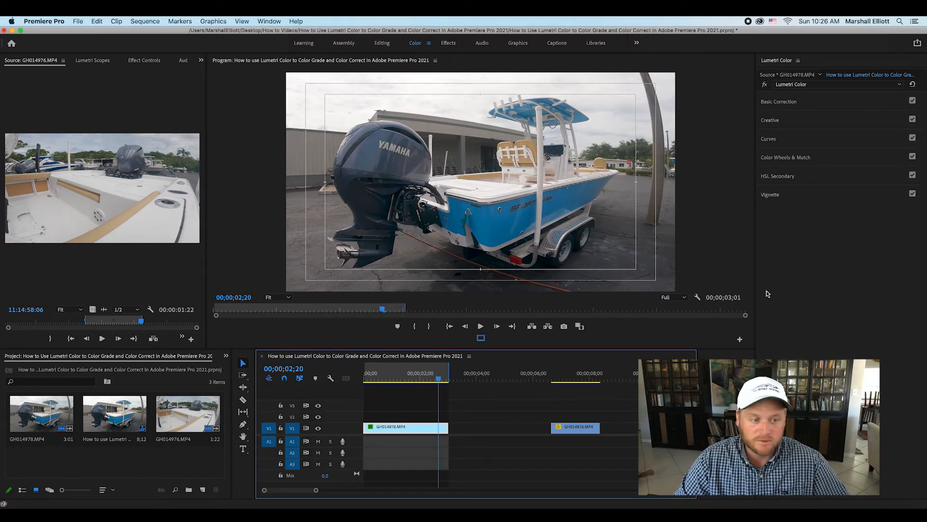
click(765, 86)
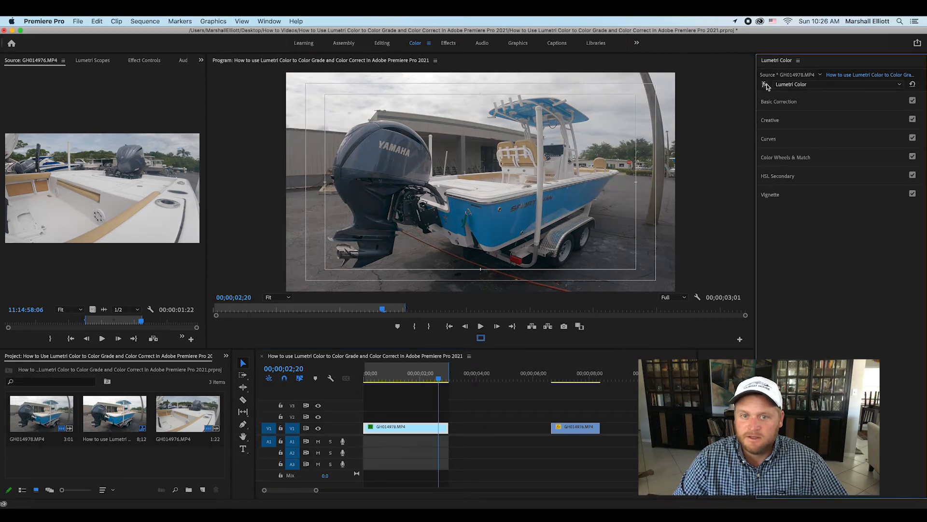
click(766, 86)
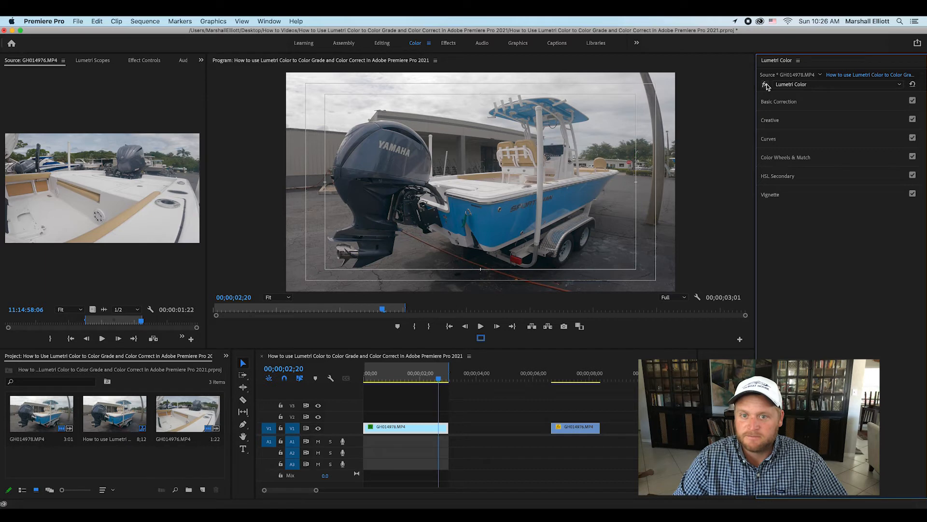
click(766, 86)
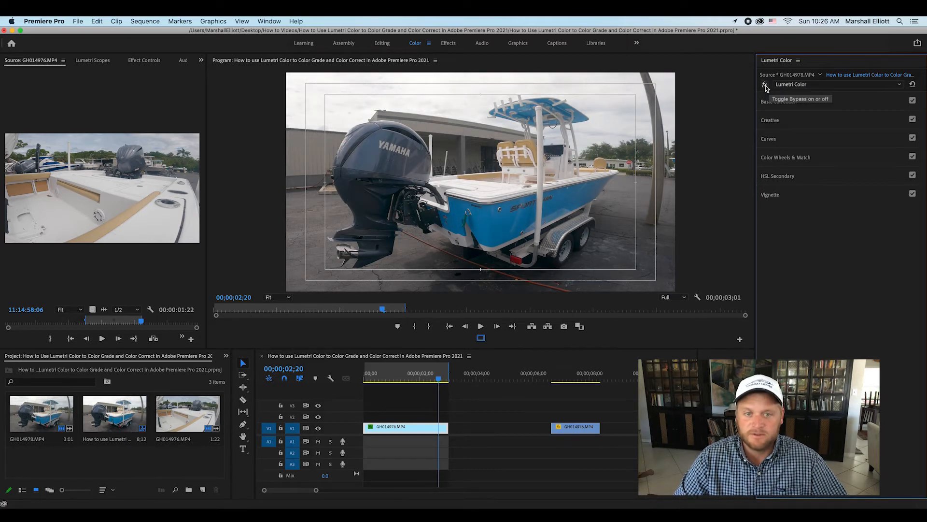
click(766, 86)
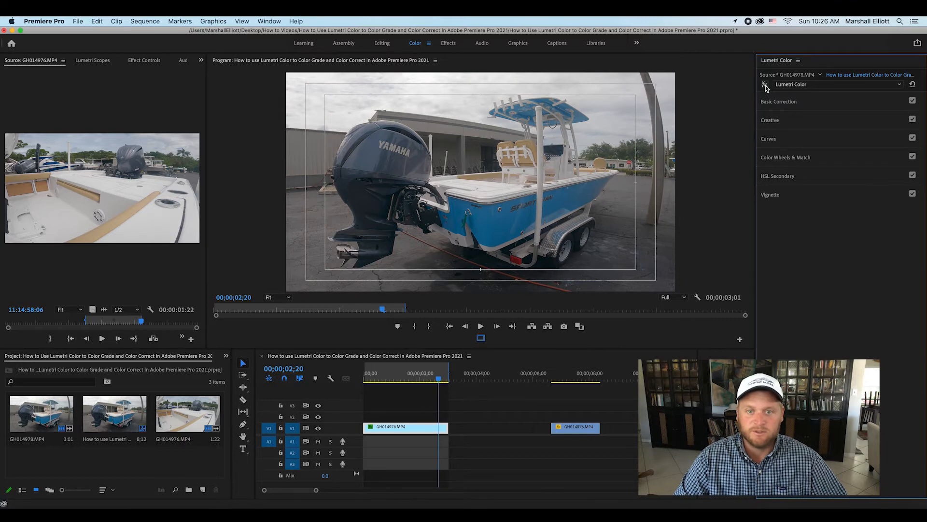
click(767, 87)
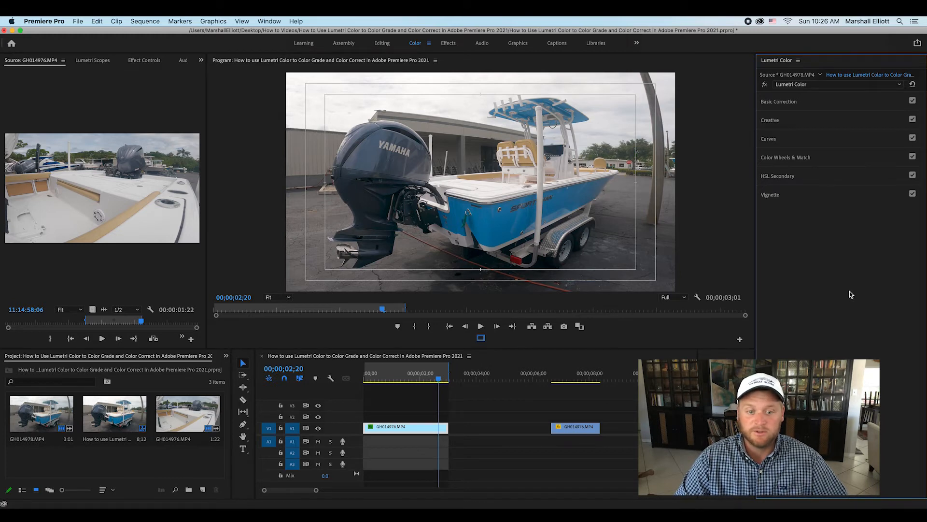
Collapse the graded boat clip's Lumetri Color effect in Effect Controls and toggle it off and back on.
click(92, 61)
click(393, 428)
click(408, 447)
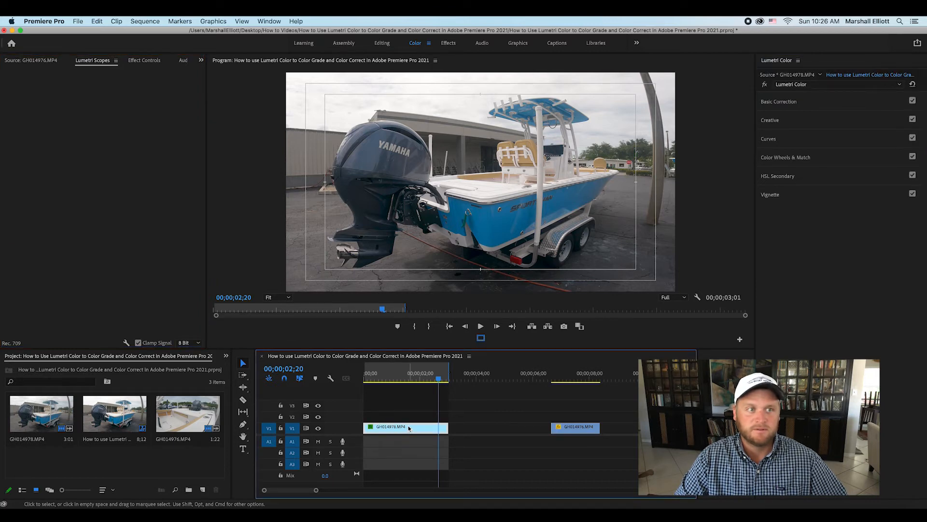
click(144, 61)
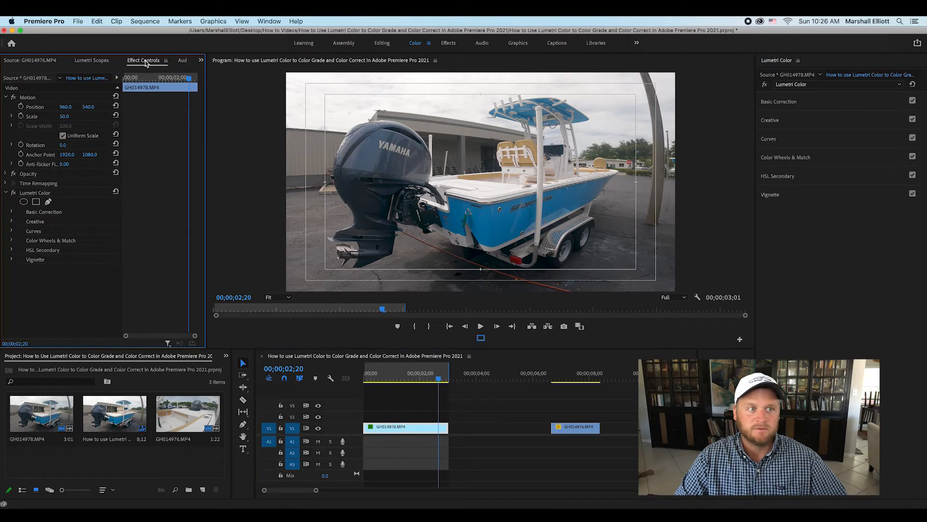
click(28, 194)
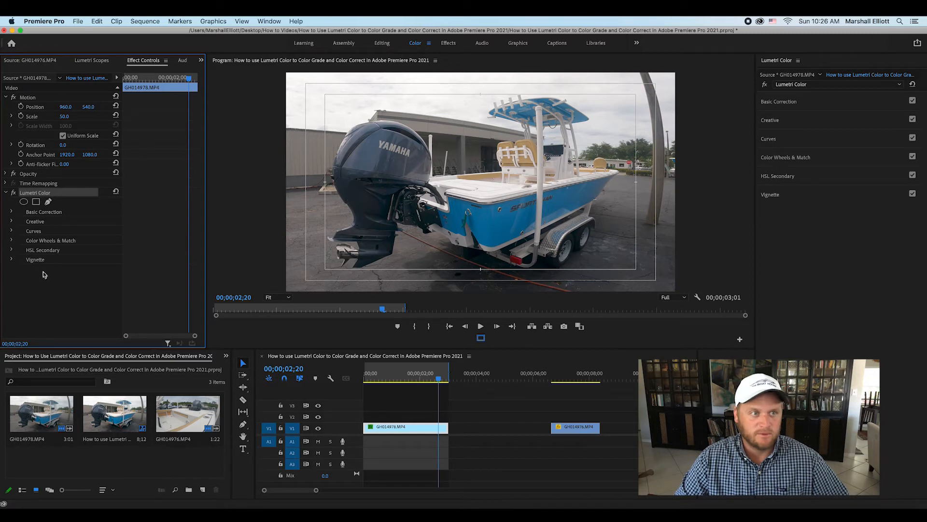
click(6, 193)
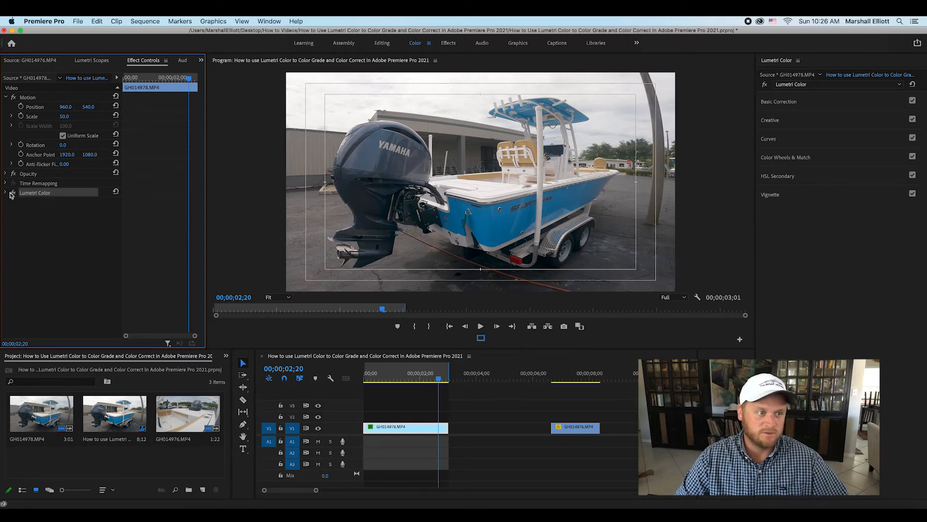
click(13, 192)
click(14, 192)
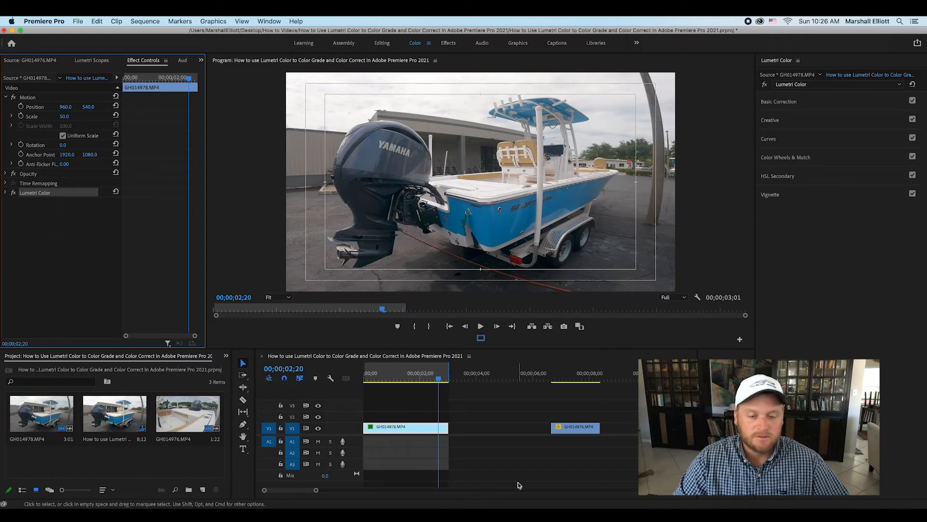
Extend the sequence's Out point past the first clip and move the GH014976.MP4 clip directly behind it on V1.
click(450, 374)
click(573, 427)
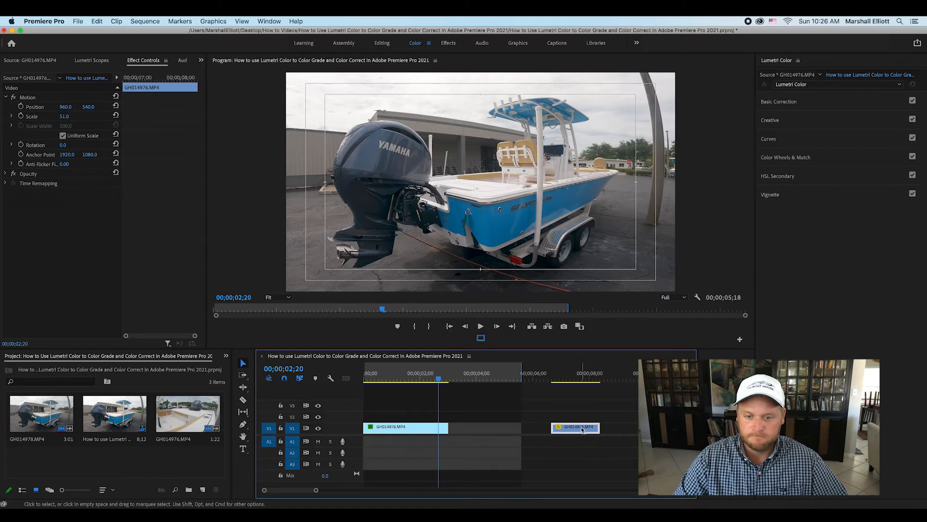
drag(574, 426, 469, 433)
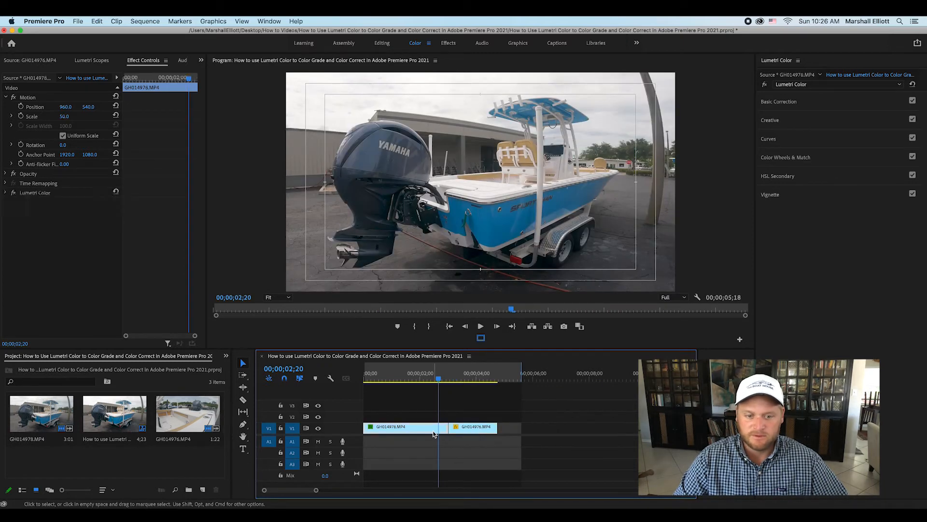
Try a Scale of 50 on the second clip, GH014976.MP4.
click(39, 196)
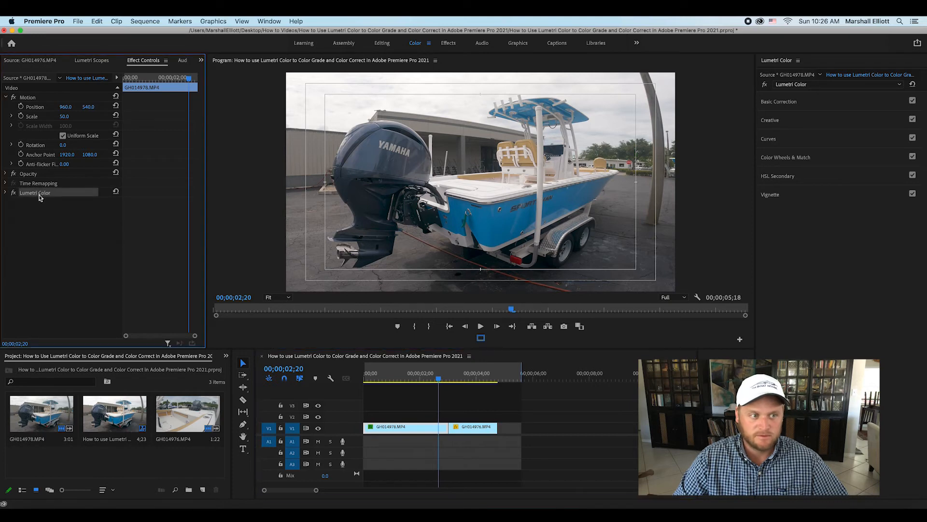
click(464, 374)
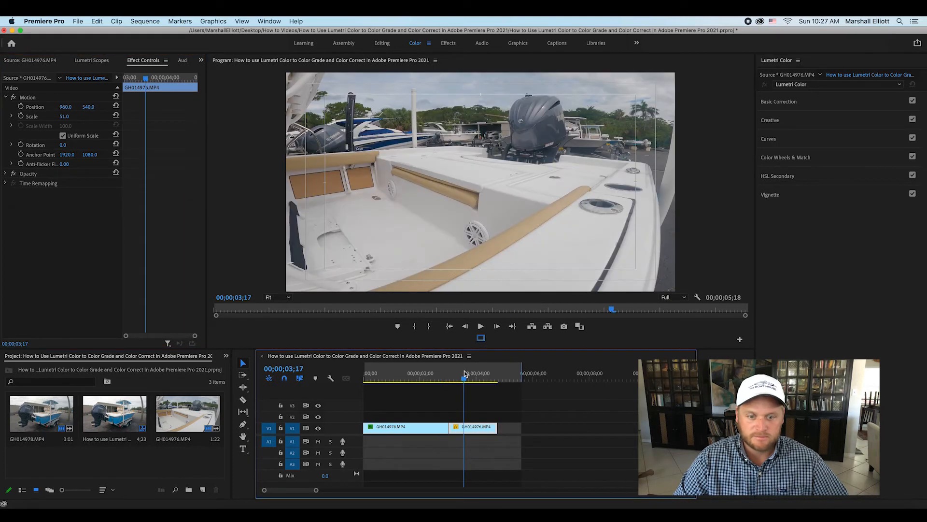
mouse_move(65, 117)
mouse_down()
mouse_move(49, 116)
mouse_move(64, 116)
mouse_up()
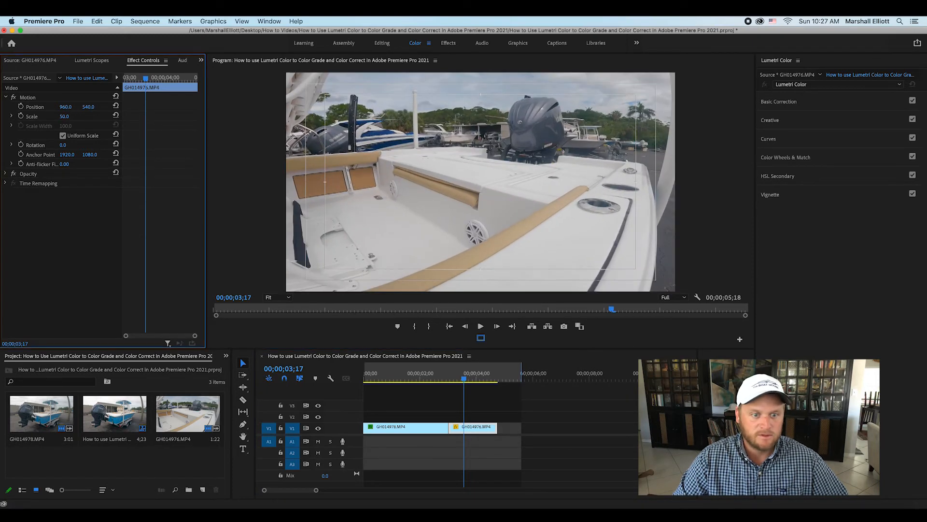
click(481, 443)
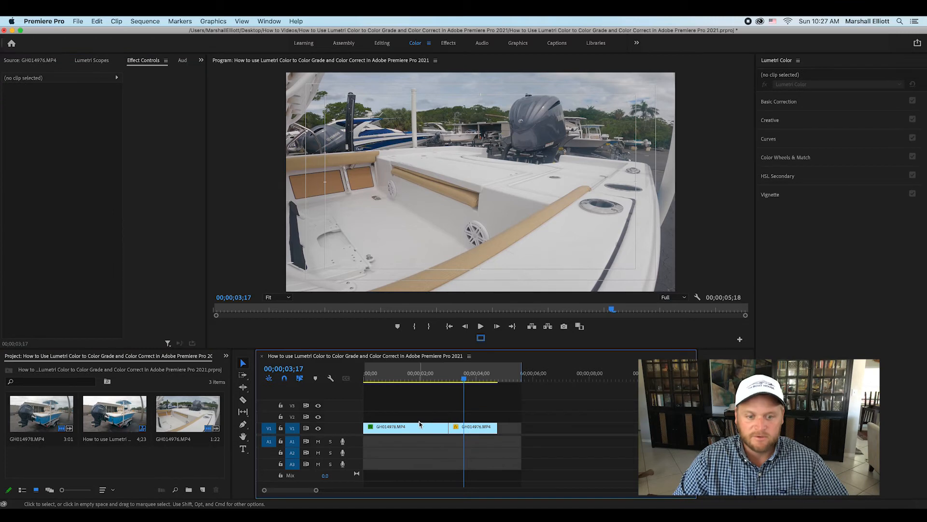
Compare the effects applied to the first, graded clip with those on the second clip.
click(420, 431)
click(415, 376)
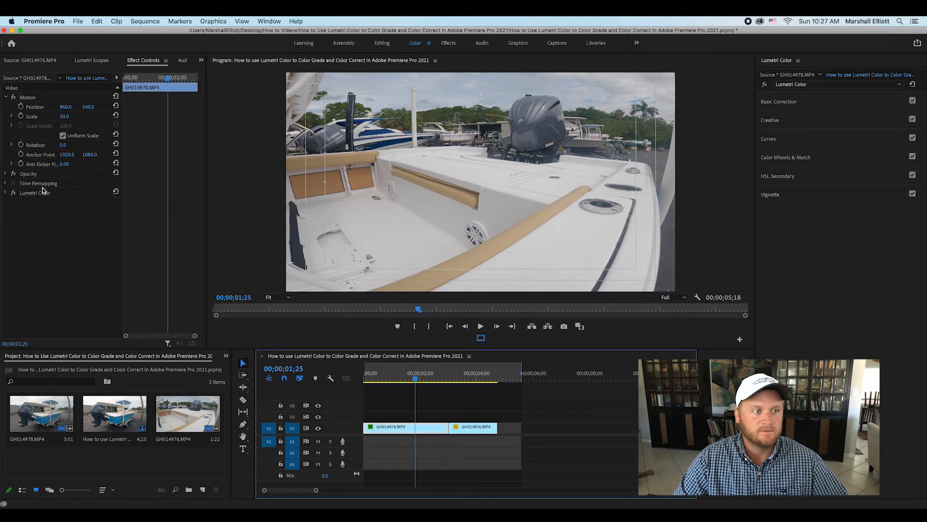
click(44, 193)
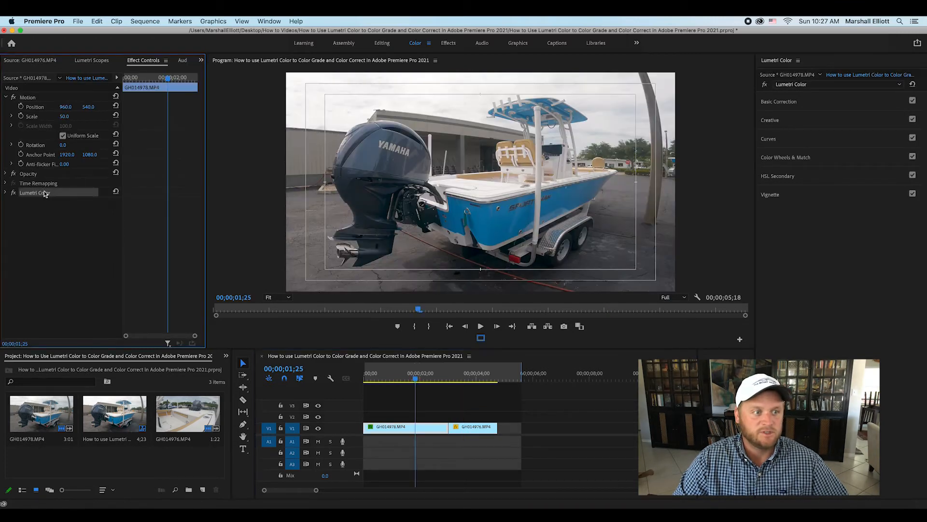
click(461, 380)
click(472, 425)
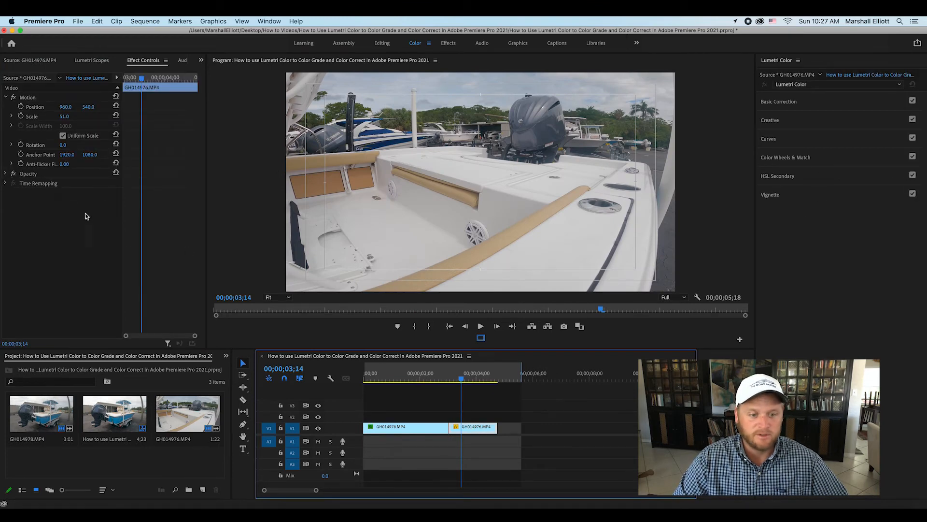
Copy the Lumetri Color effect from the first clip and paste it onto the second clip, GH014976.MP4.
click(382, 428)
click(389, 373)
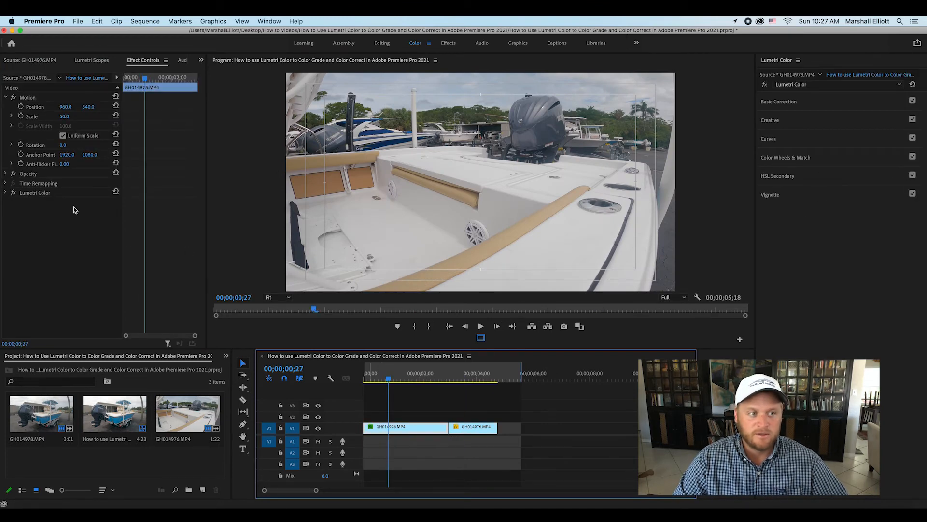
click(33, 194)
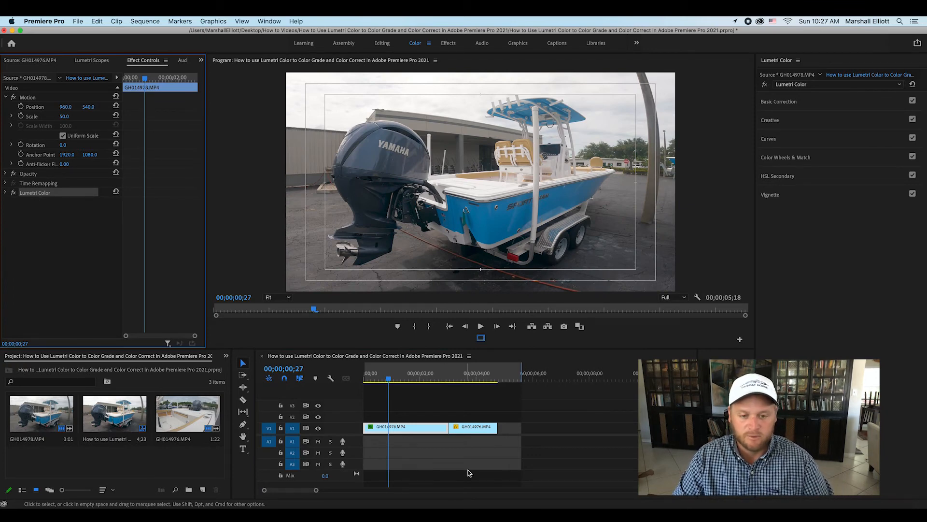
click(473, 429)
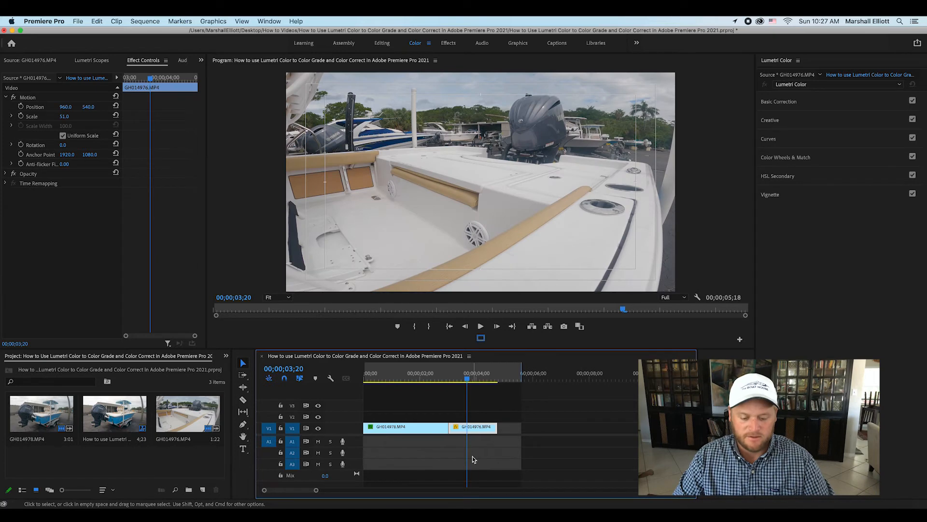
key(super+v)
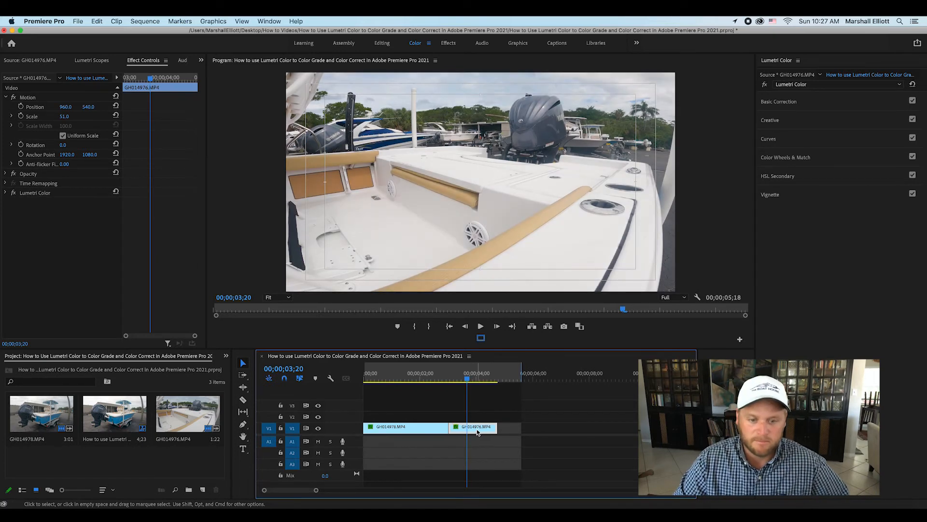
Check the Lumetri Color effect on the first clip and the pasted copy on the second clip.
click(381, 430)
click(394, 375)
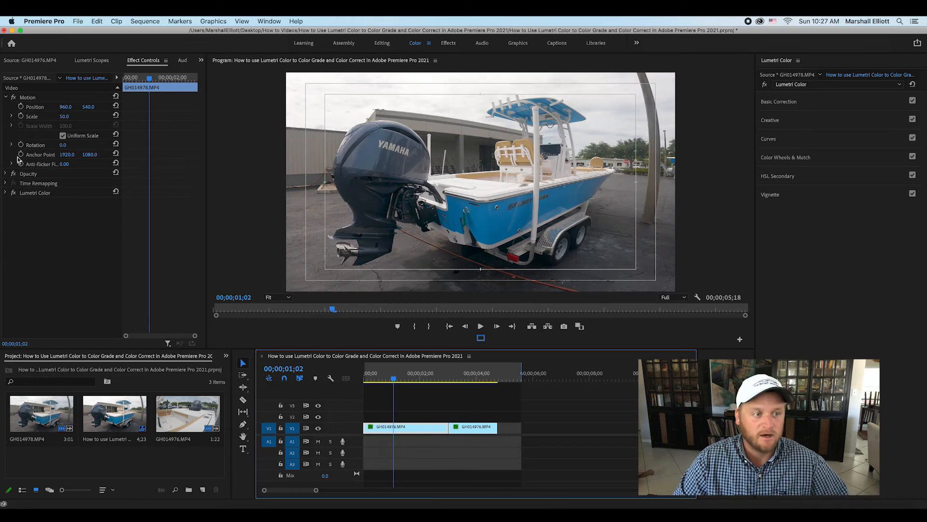
click(47, 194)
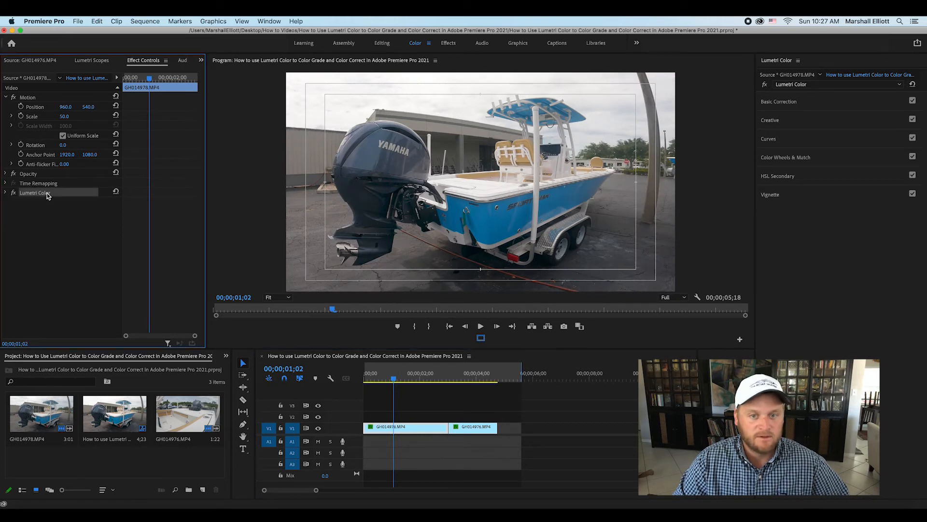
click(469, 377)
click(472, 430)
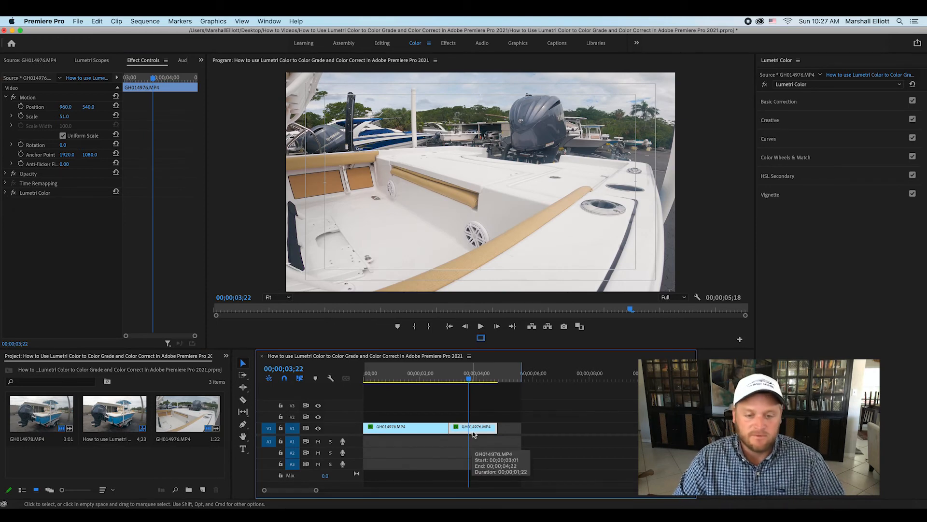
Shorten the In/Out range to the second clip's end and duplicate the graded clip pair into a gapless row of eight clips on V1.
drag(527, 383, 498, 383)
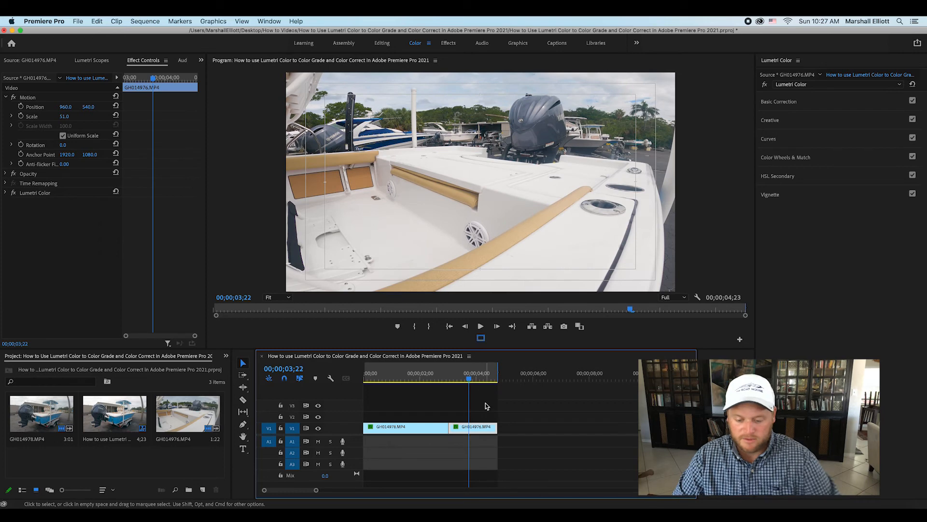
key(minus)
drag(384, 415, 503, 433)
drag(393, 430, 525, 431)
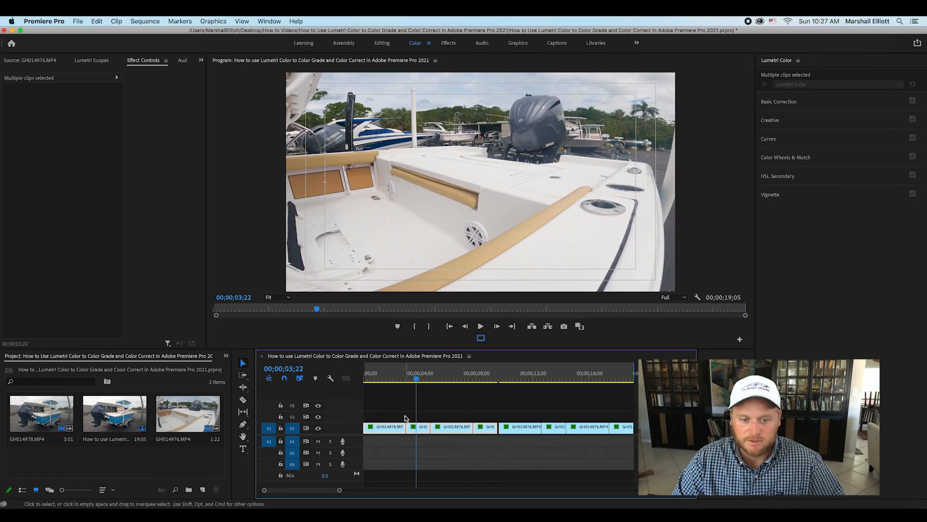
drag(511, 408, 631, 430)
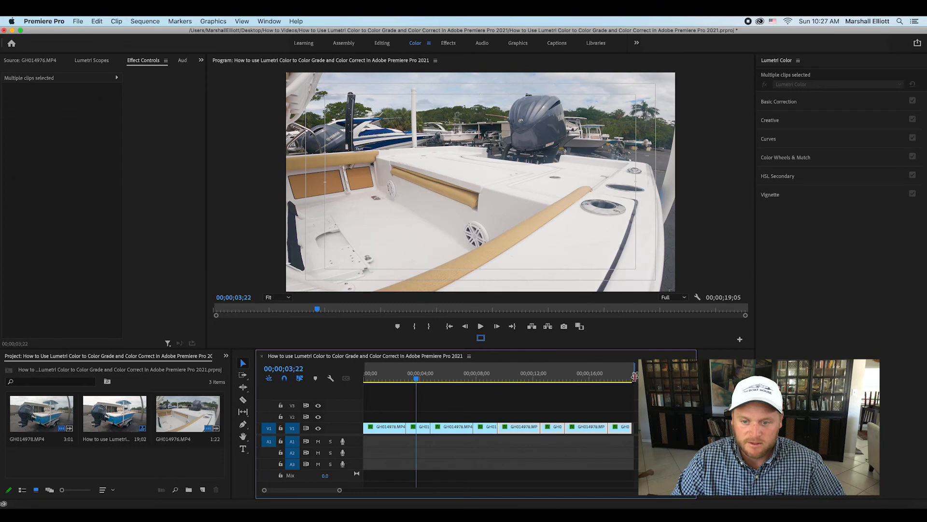
Create an adjustment layer with the default settings, place it at the start of V2 and stretch it over all eight clips.
click(202, 489)
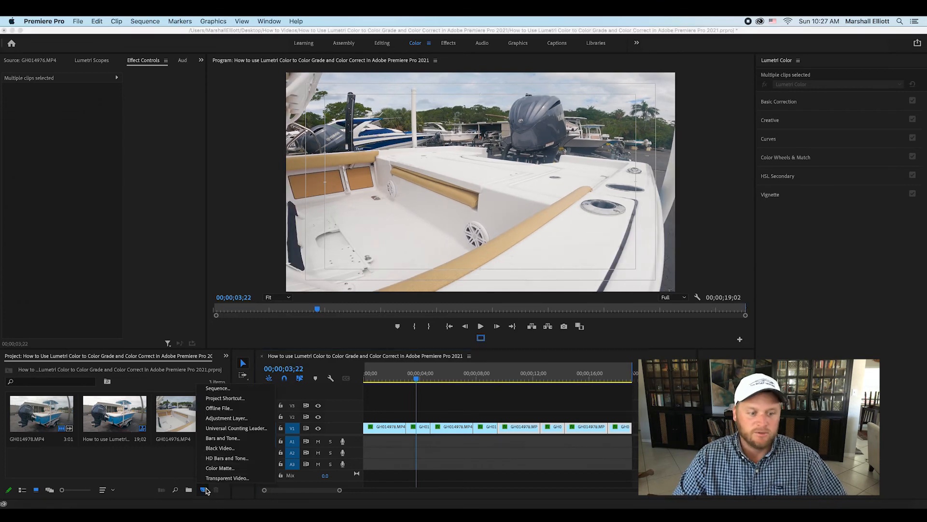
click(227, 419)
click(507, 303)
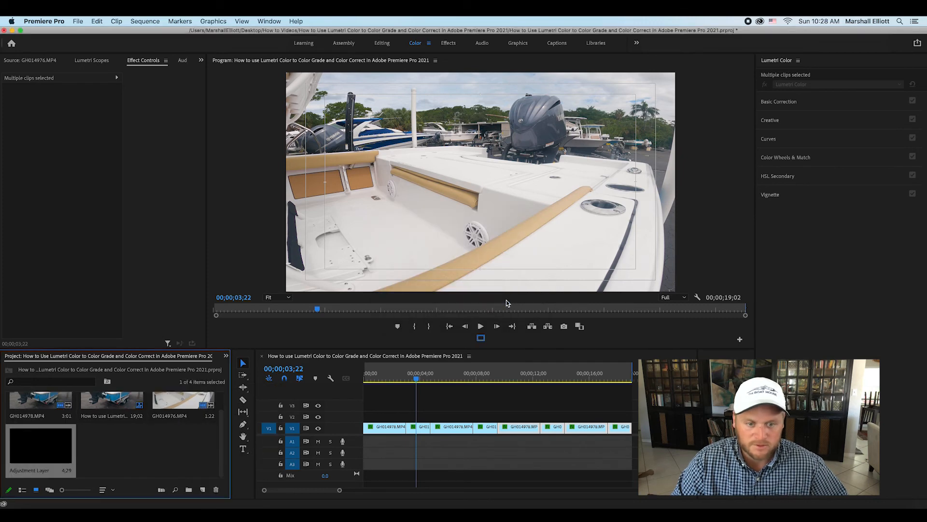
drag(54, 447, 374, 415)
drag(432, 414, 627, 408)
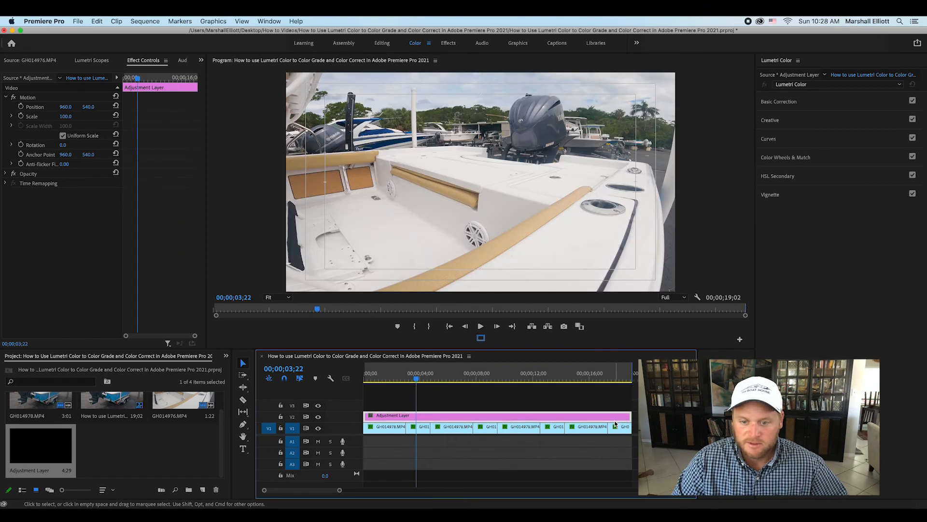
Delete the Lumetri Color effect from the fifth clip on V1, the GH014978.MP4 copy at 00;00;10;22.
click(515, 374)
click(512, 426)
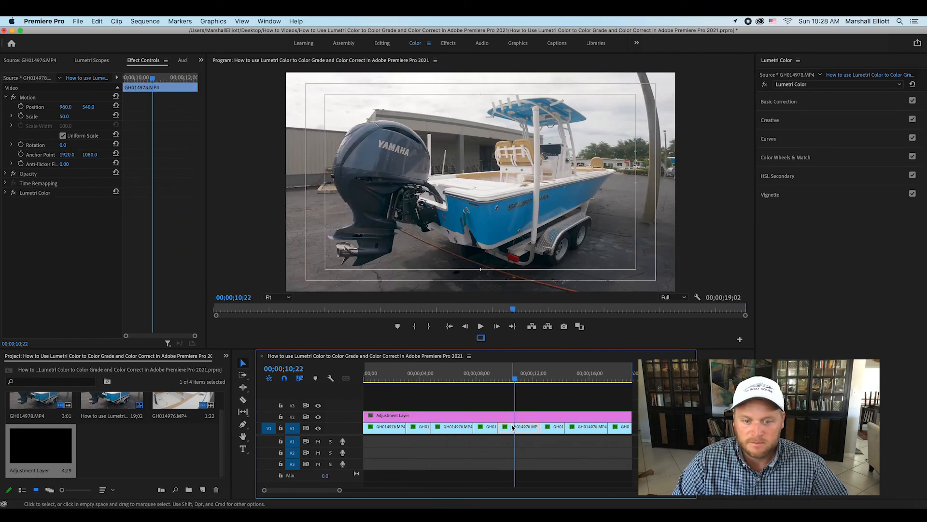
click(41, 193)
key(Delete)
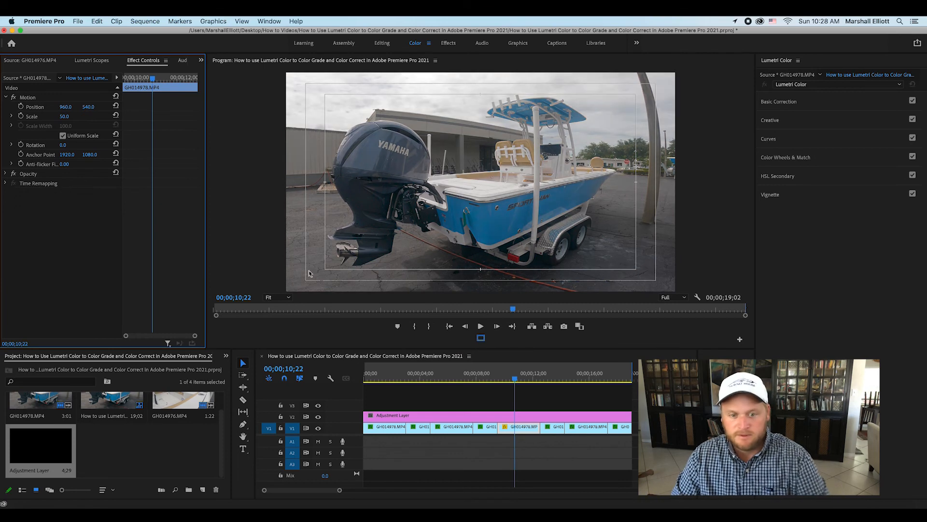
Paste the copied Lumetri Color effect onto the adjustment layer and scrub the sequence to check the grade.
click(511, 405)
click(509, 417)
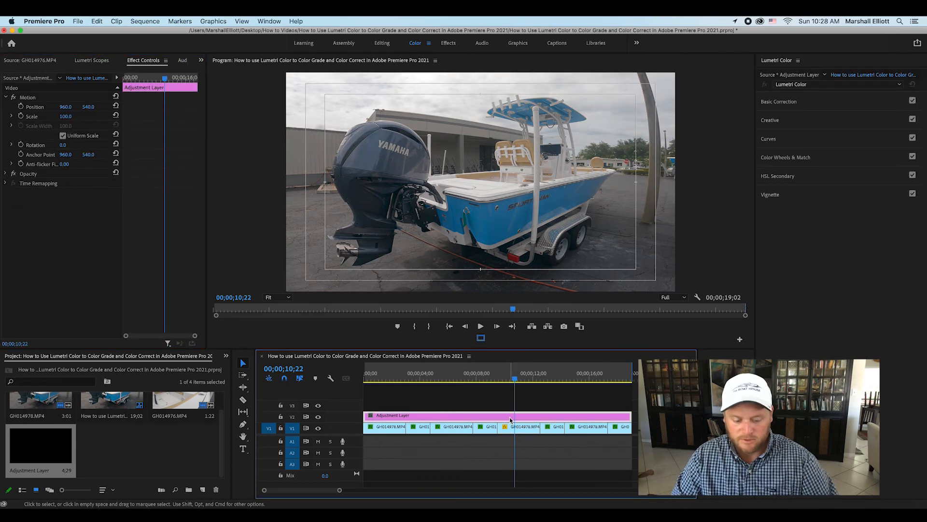
key(super+v)
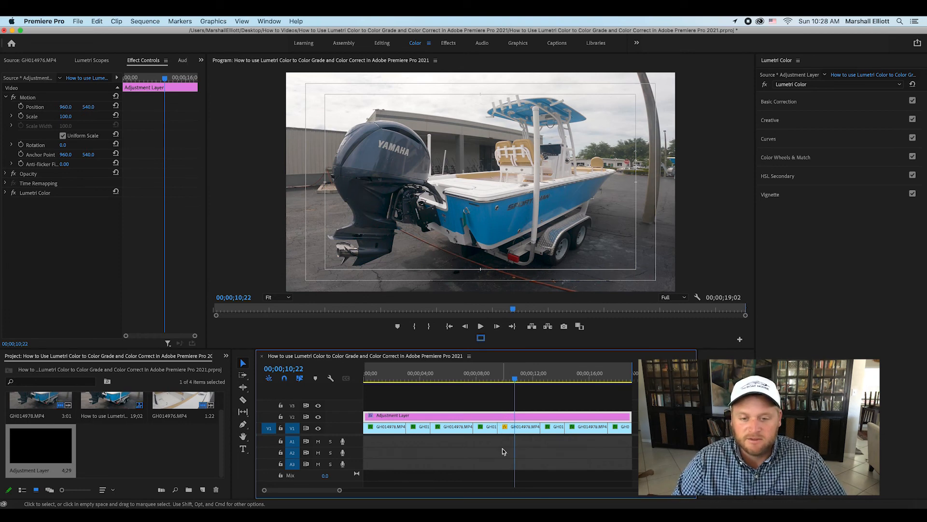
drag(515, 379, 380, 390)
drag(501, 389, 519, 384)
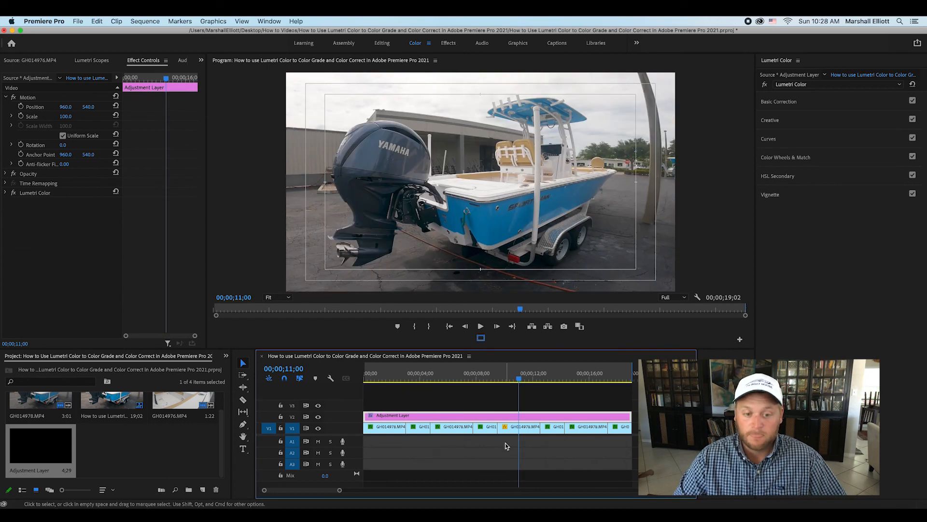